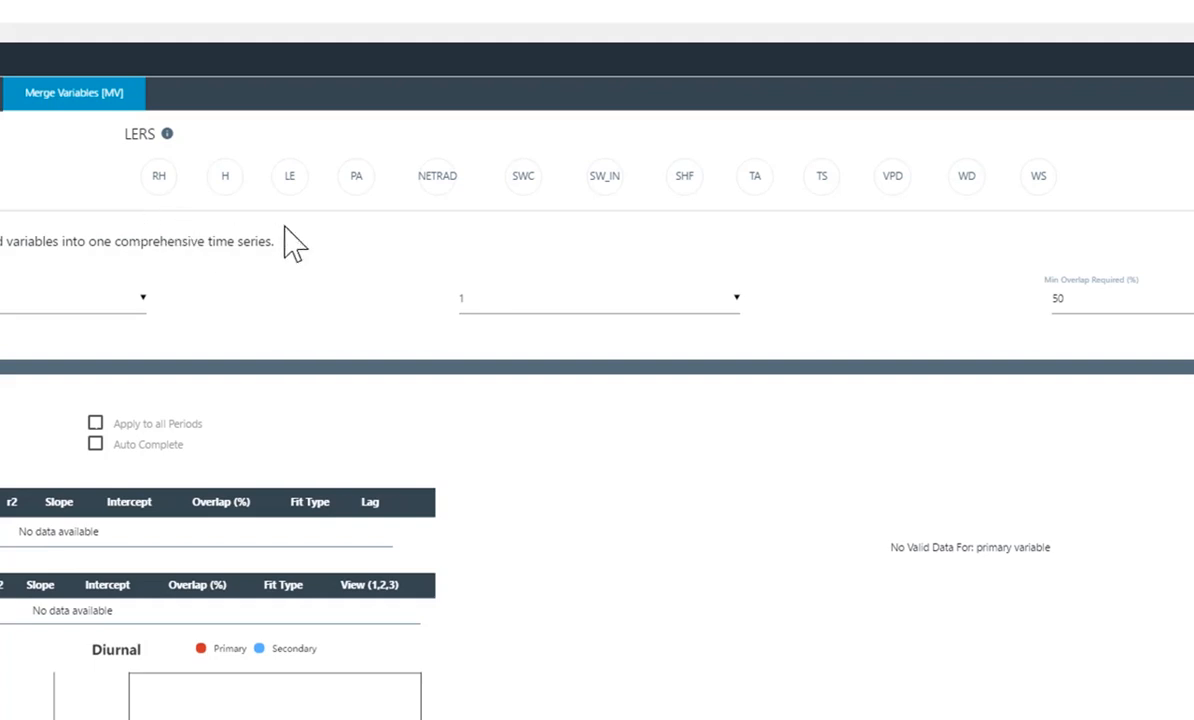
Select air temperature and set TA as the primary variable to load its redundant series
click(757, 195)
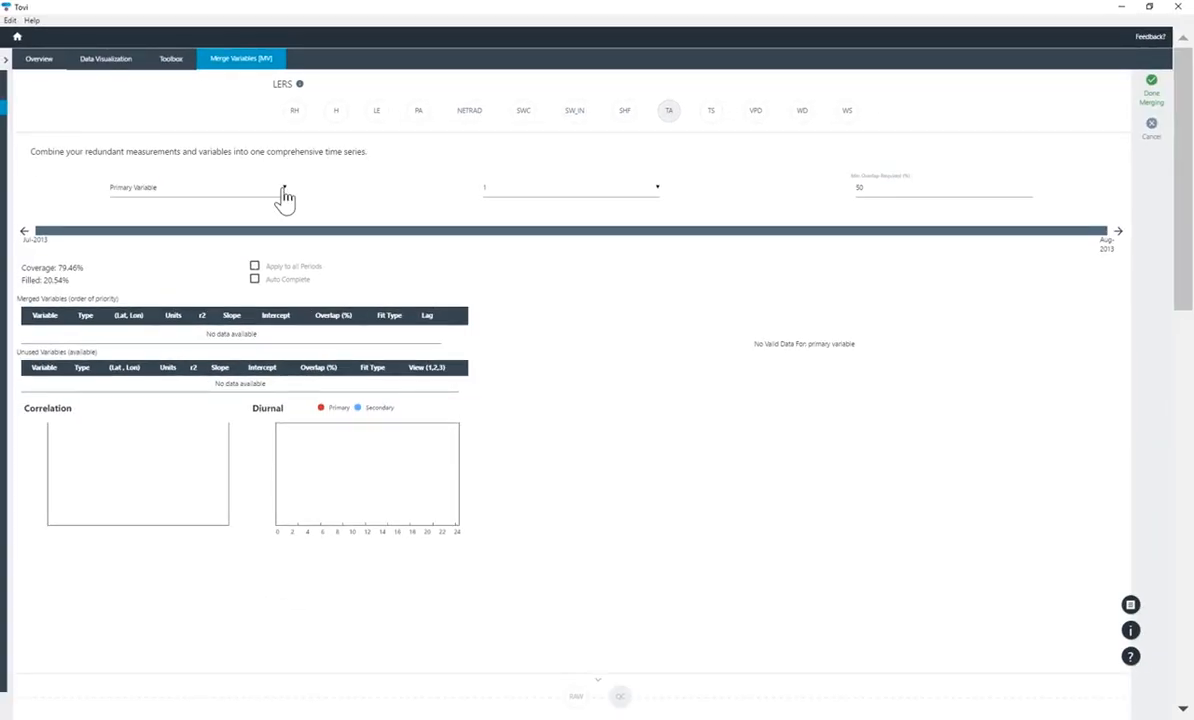
click(285, 196)
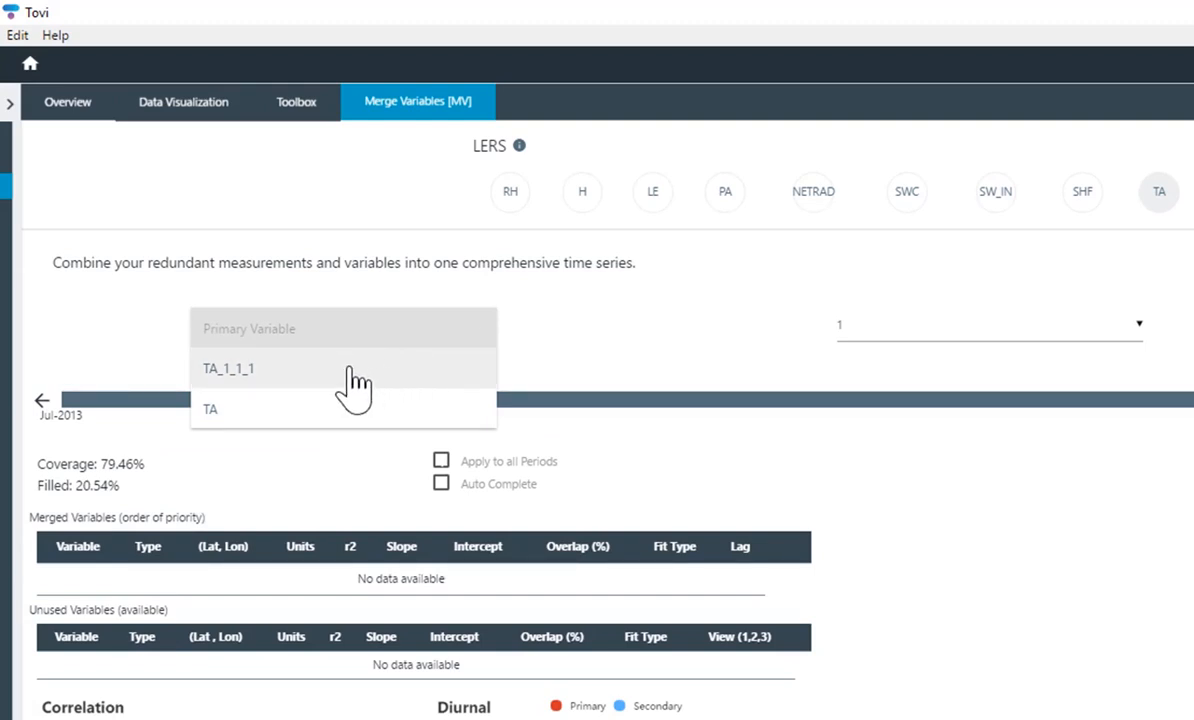
click(297, 418)
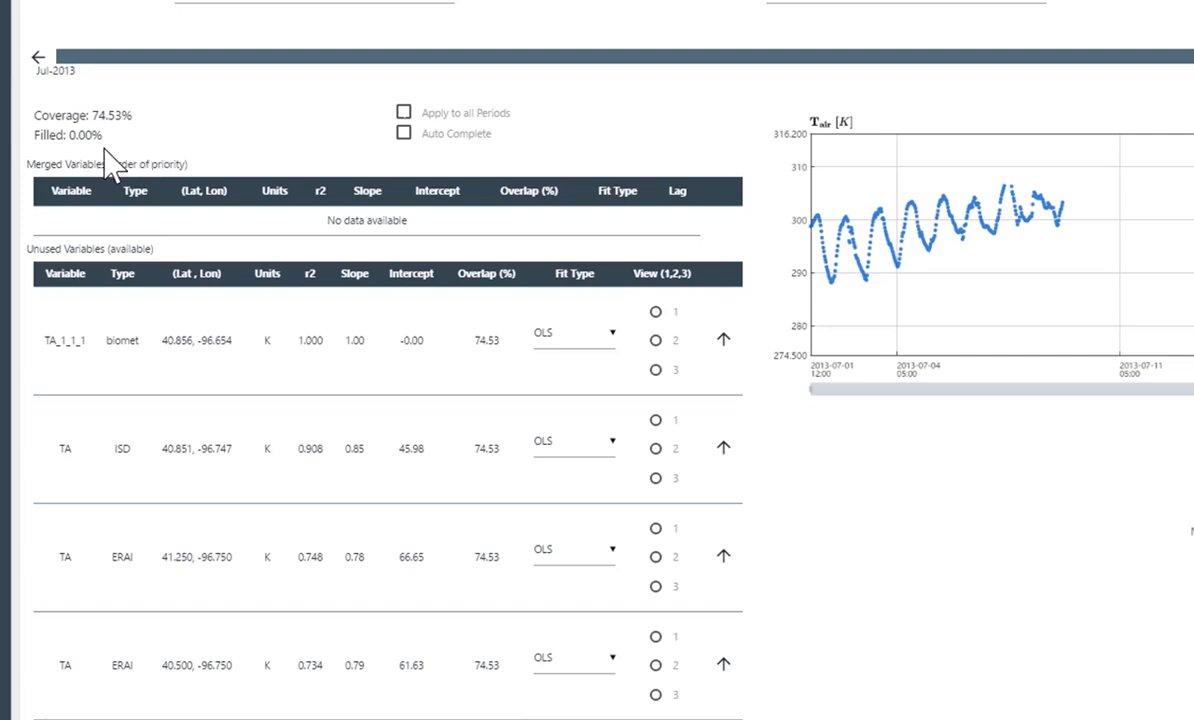
scroll(110, 165, down, 1)
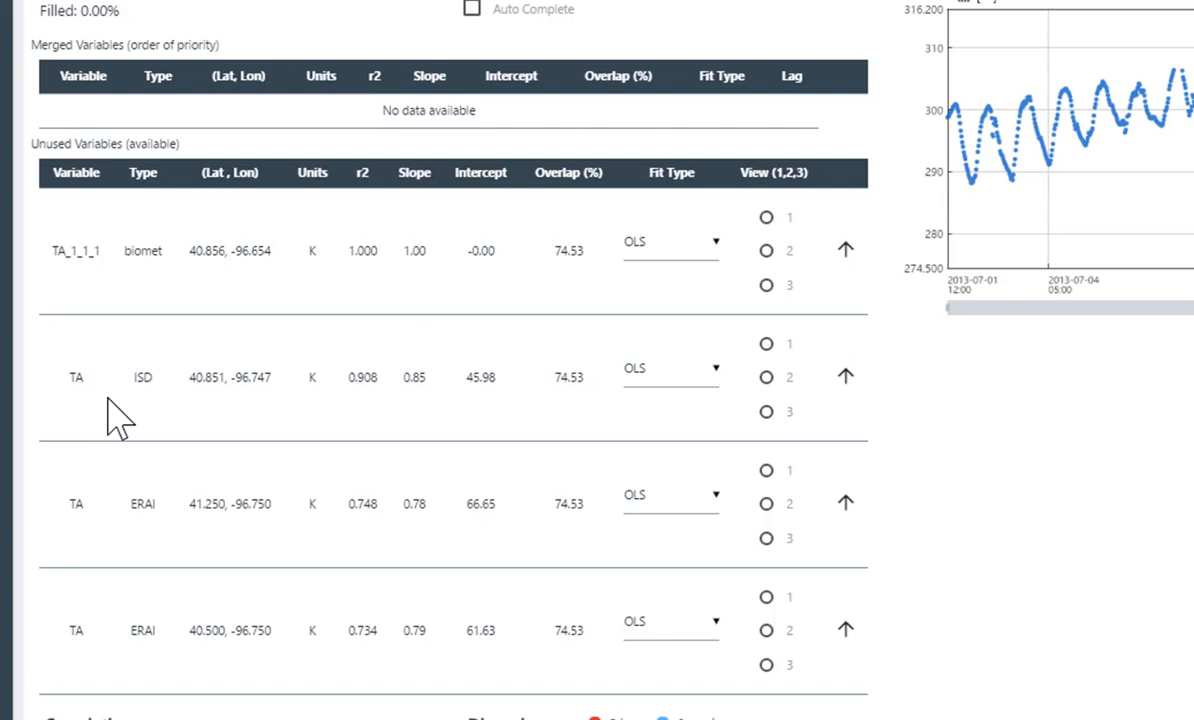
scroll(118, 420, down, 1)
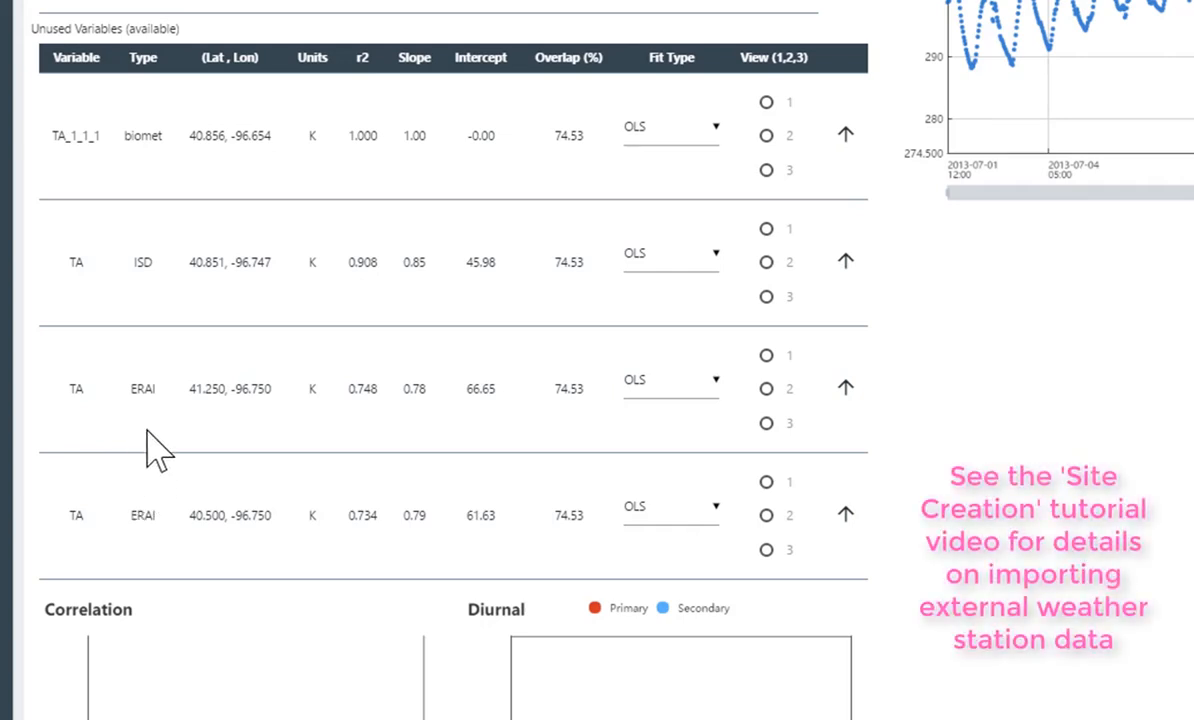
scroll(150, 450, up, 1)
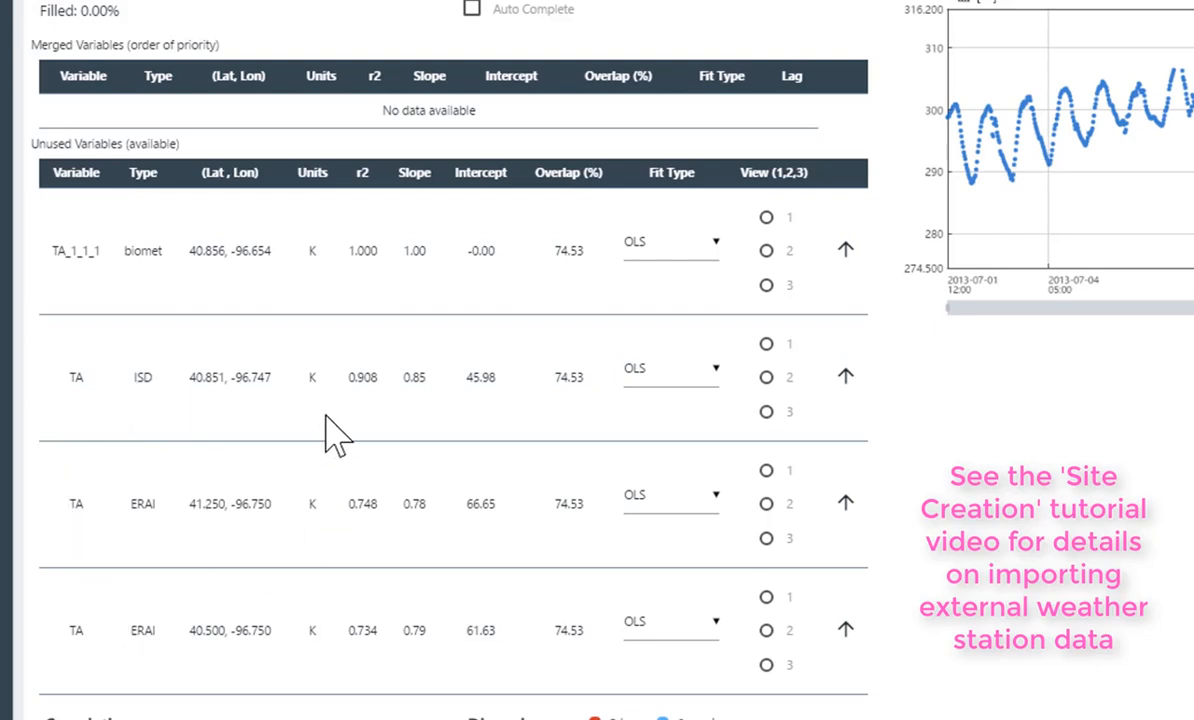
scroll(335, 435, up, 1)
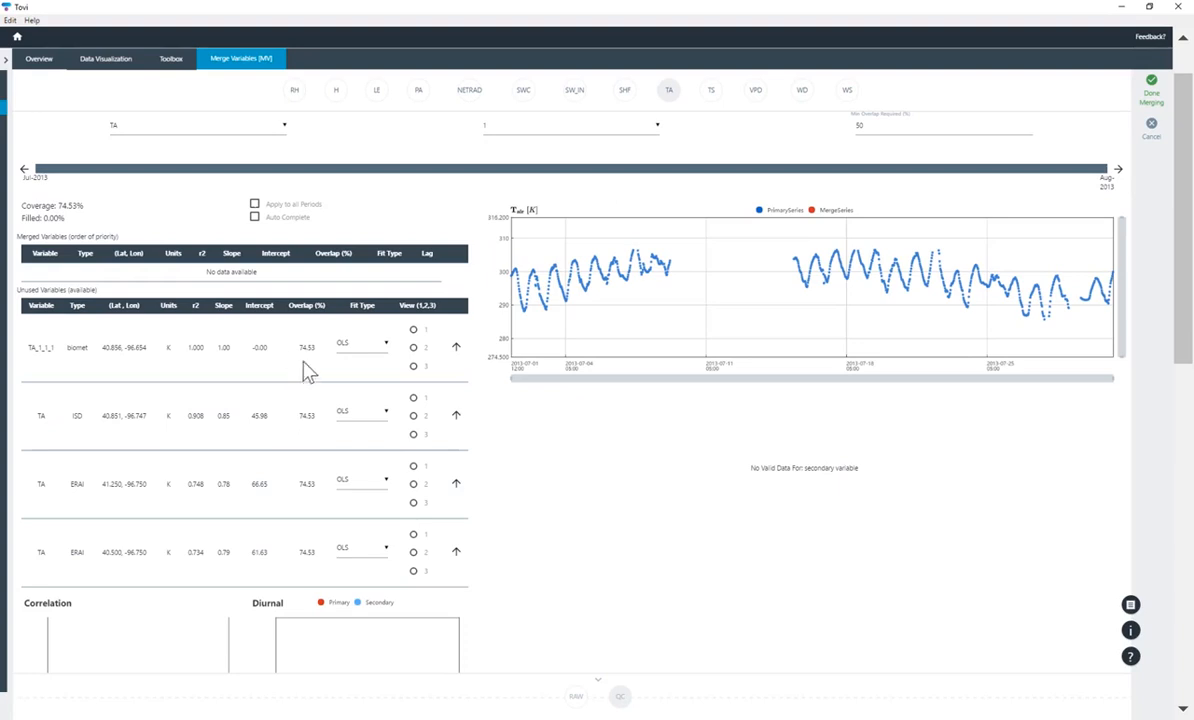
scroll(345, 358, up, 2)
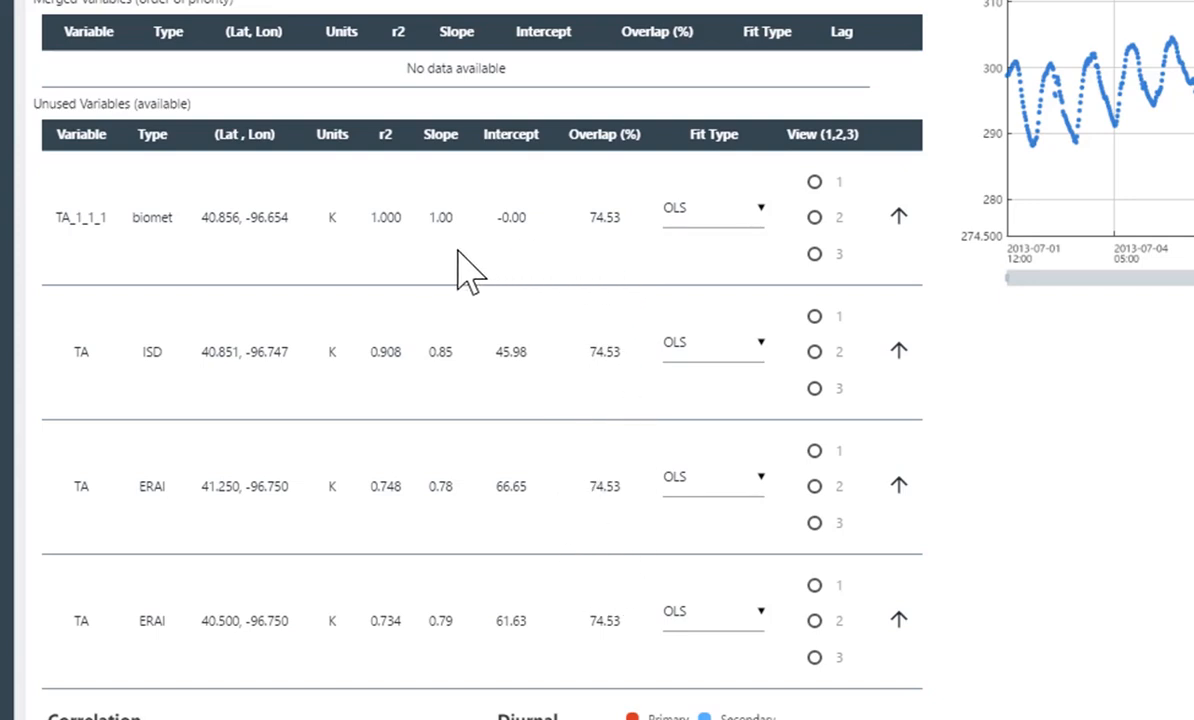
click(759, 214)
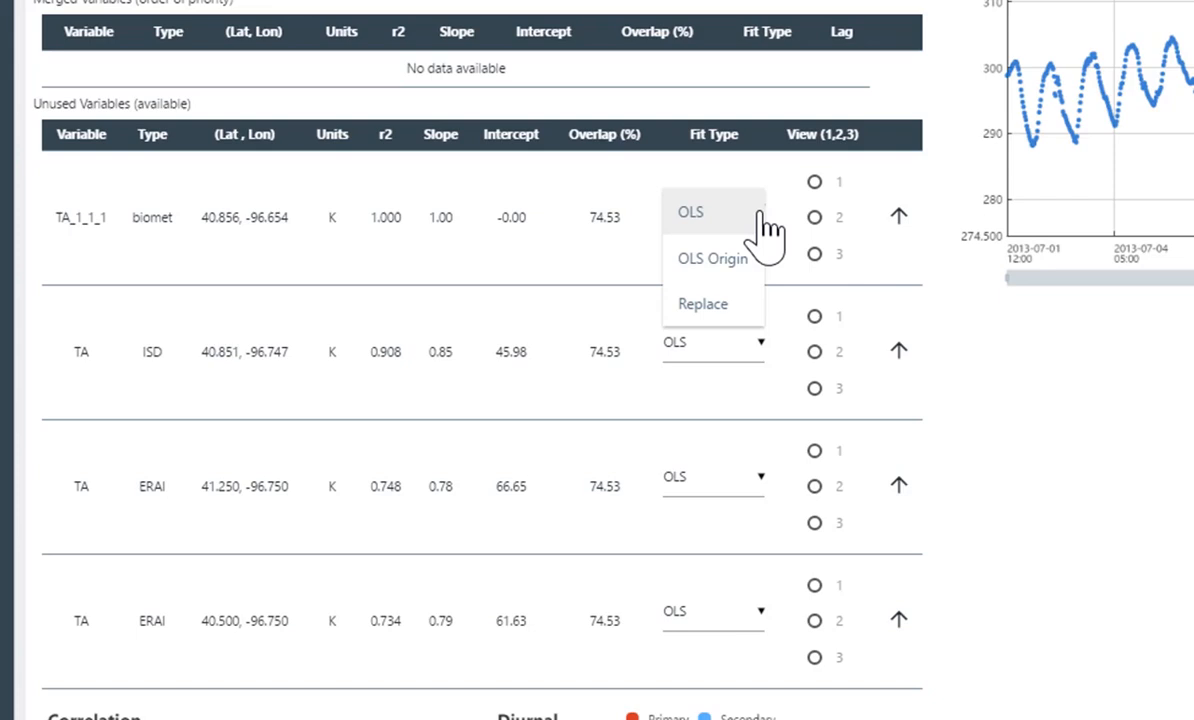
click(763, 214)
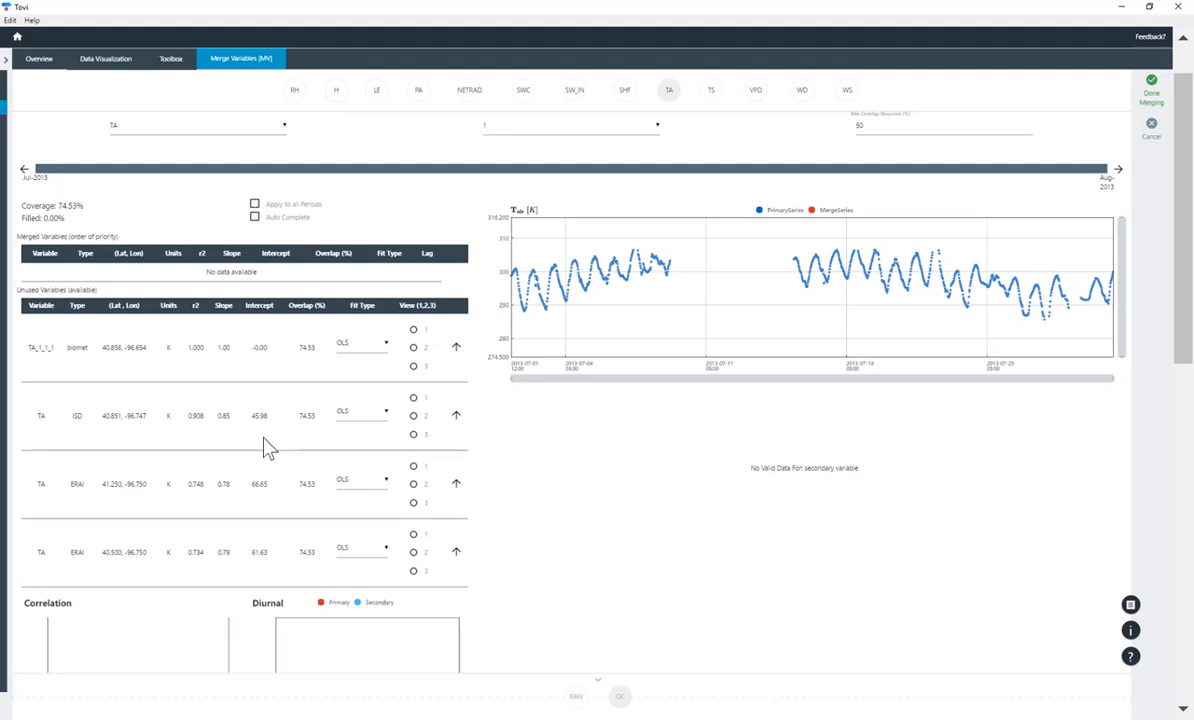
scroll(267, 440, down, 1)
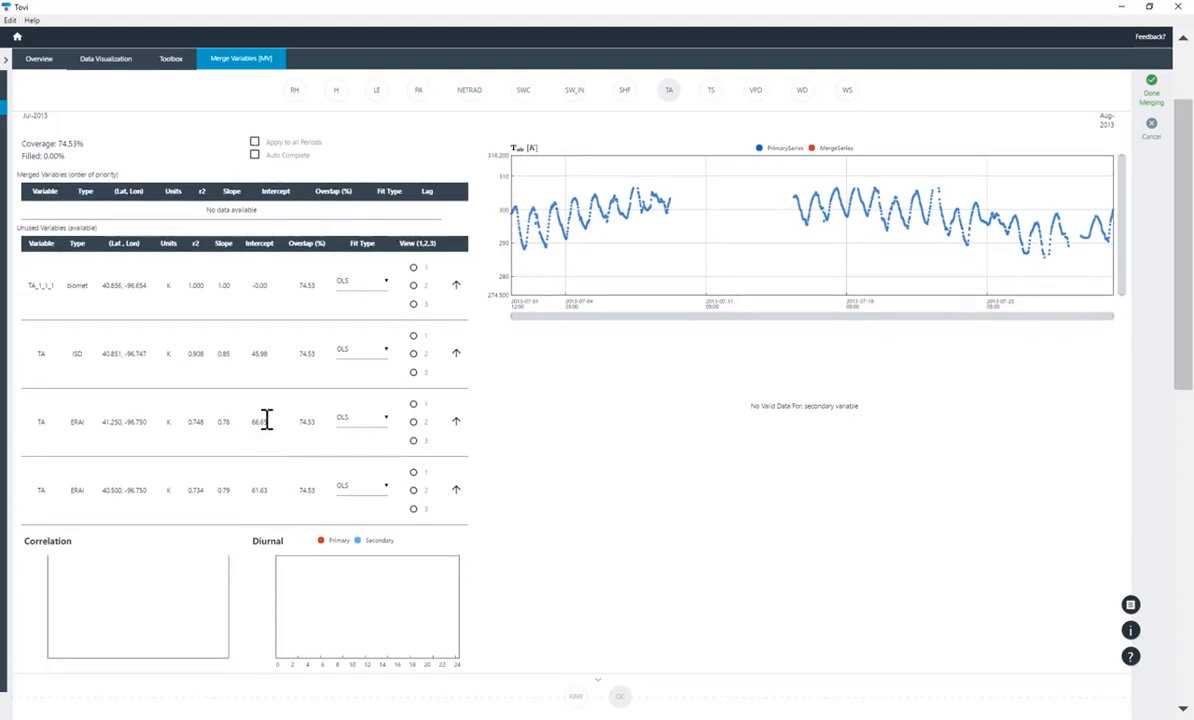
Plot TA_1_1_1 as View 1 and ISD TA as View 2, showing TA_1_1_1's correlation plots
click(414, 269)
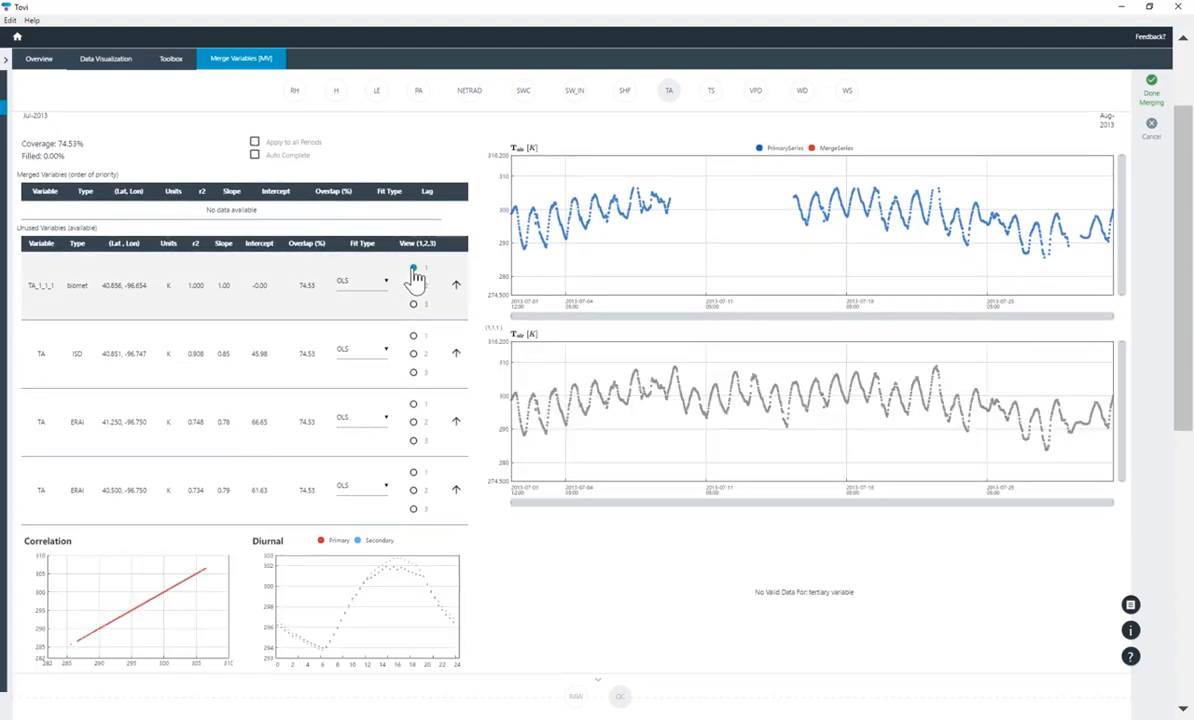
click(414, 355)
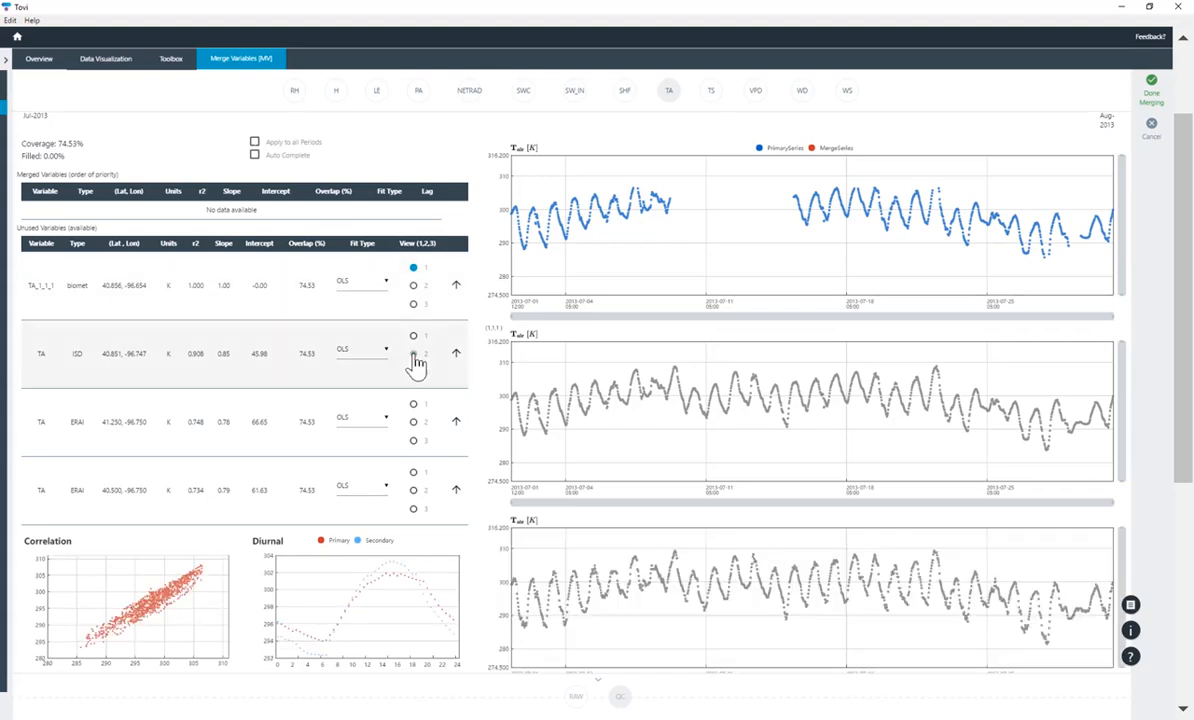
scroll(416, 366, down, 1)
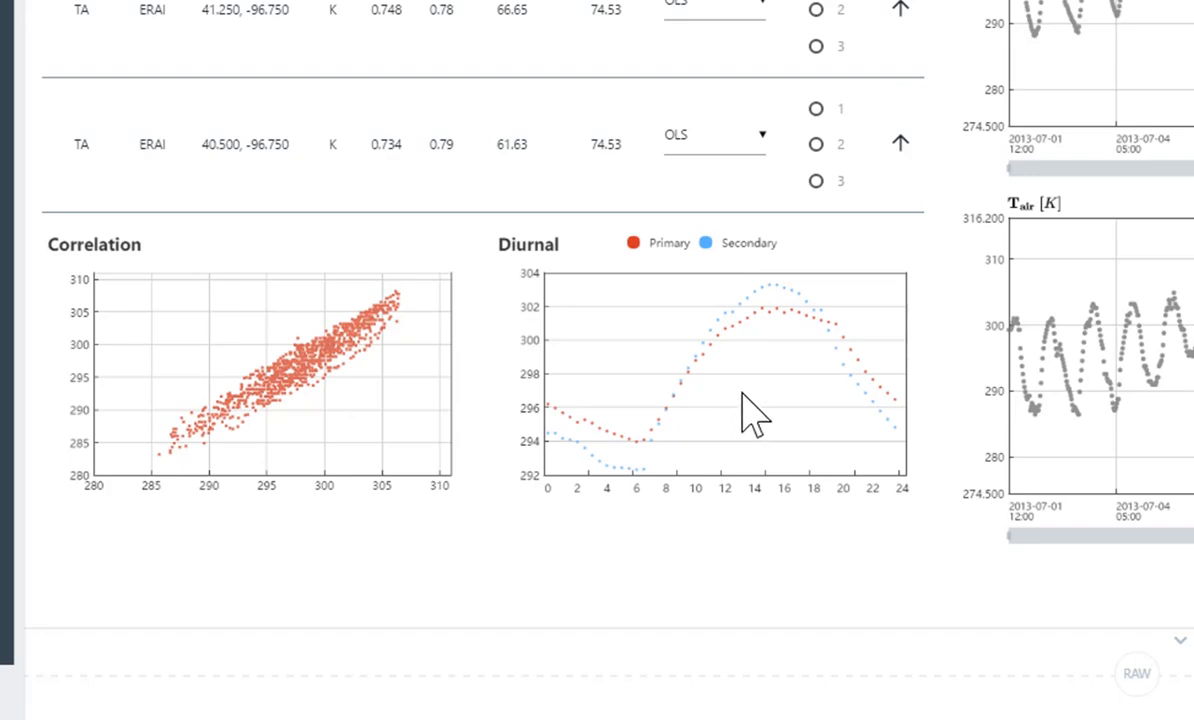
scroll(750, 410, up, 1)
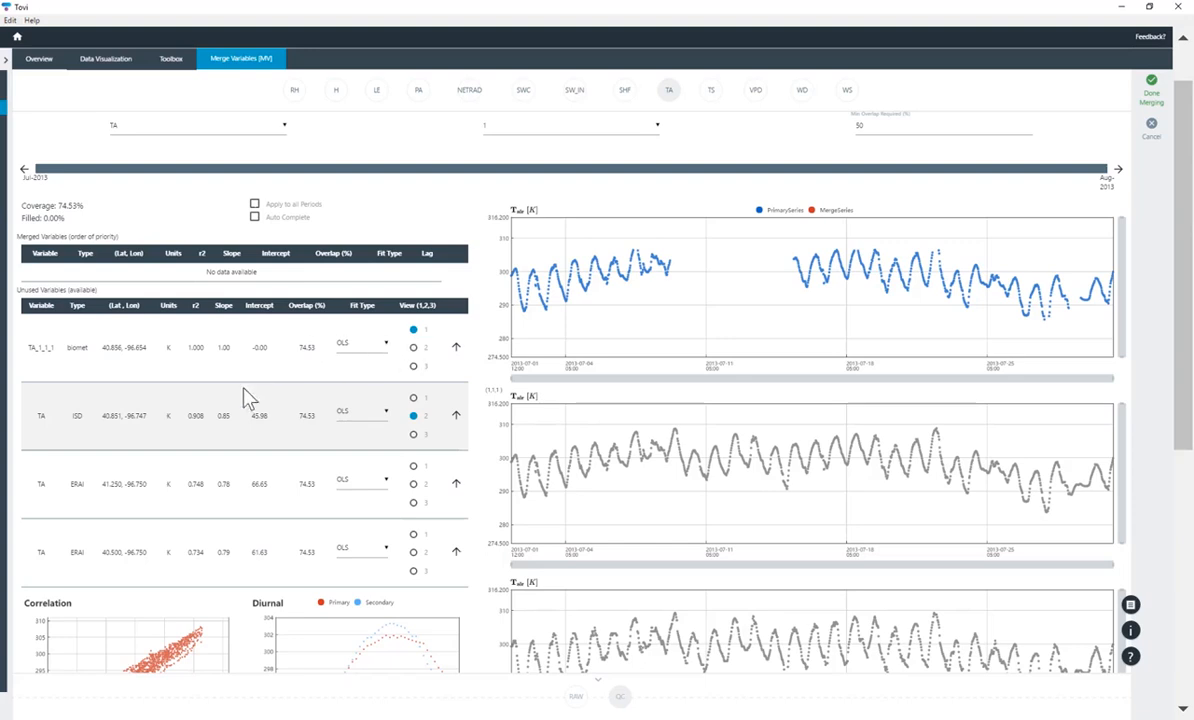
click(180, 366)
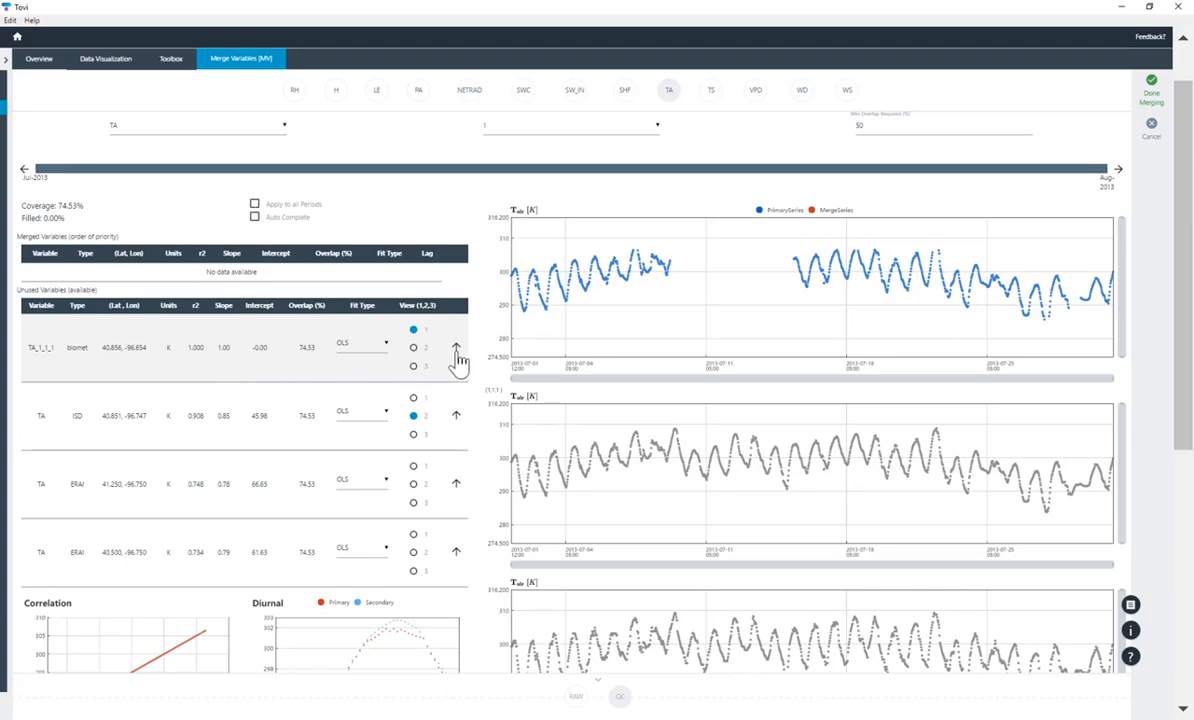
Merge the biomet TA_1_1_1 series into TA and check the red merged series in the chart
click(456, 350)
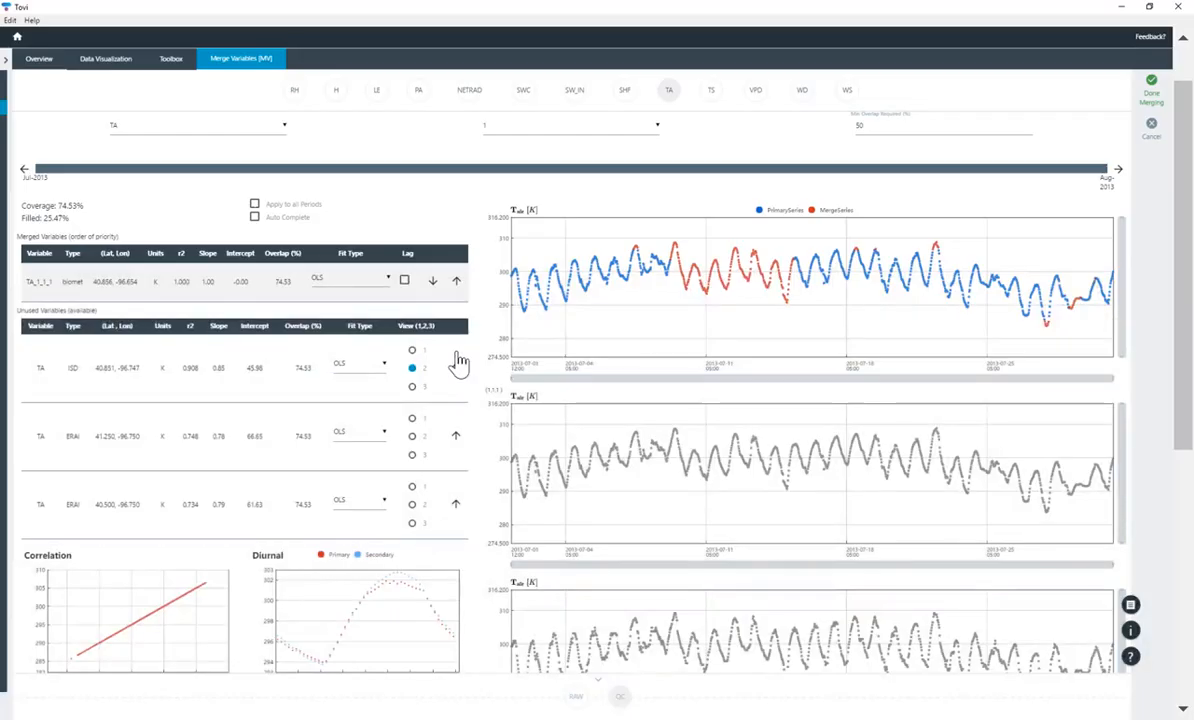
mouse_move(660, 287)
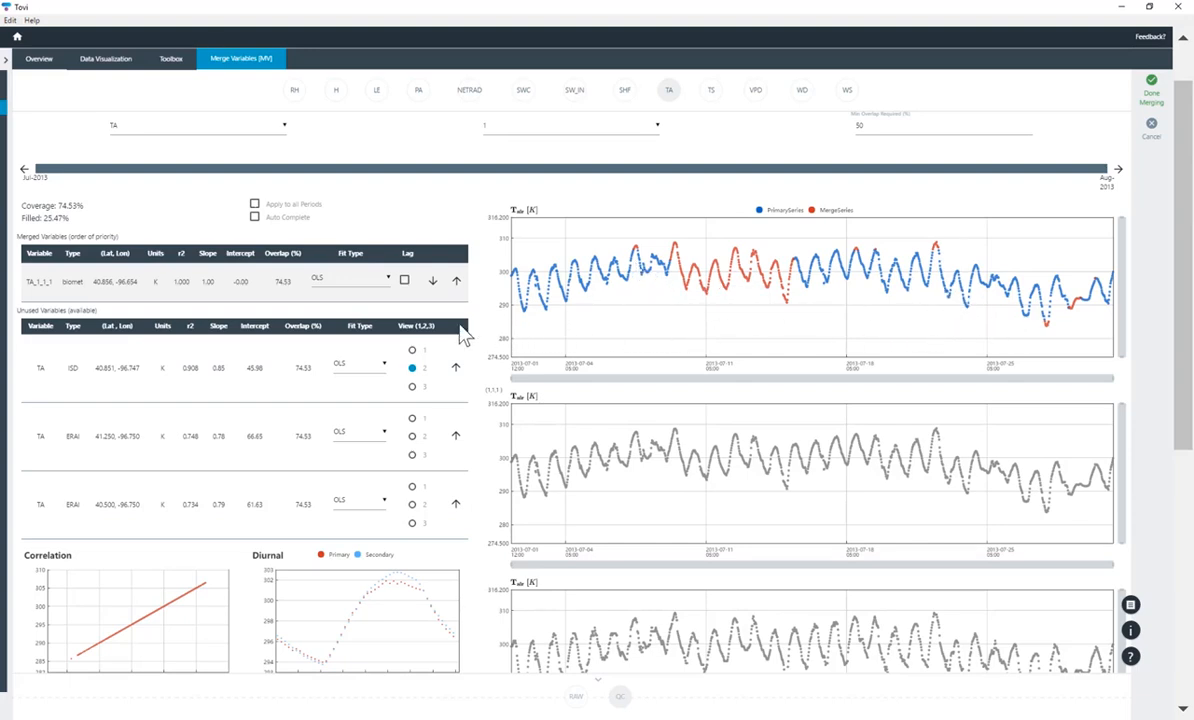
scroll(462, 335, up, 2)
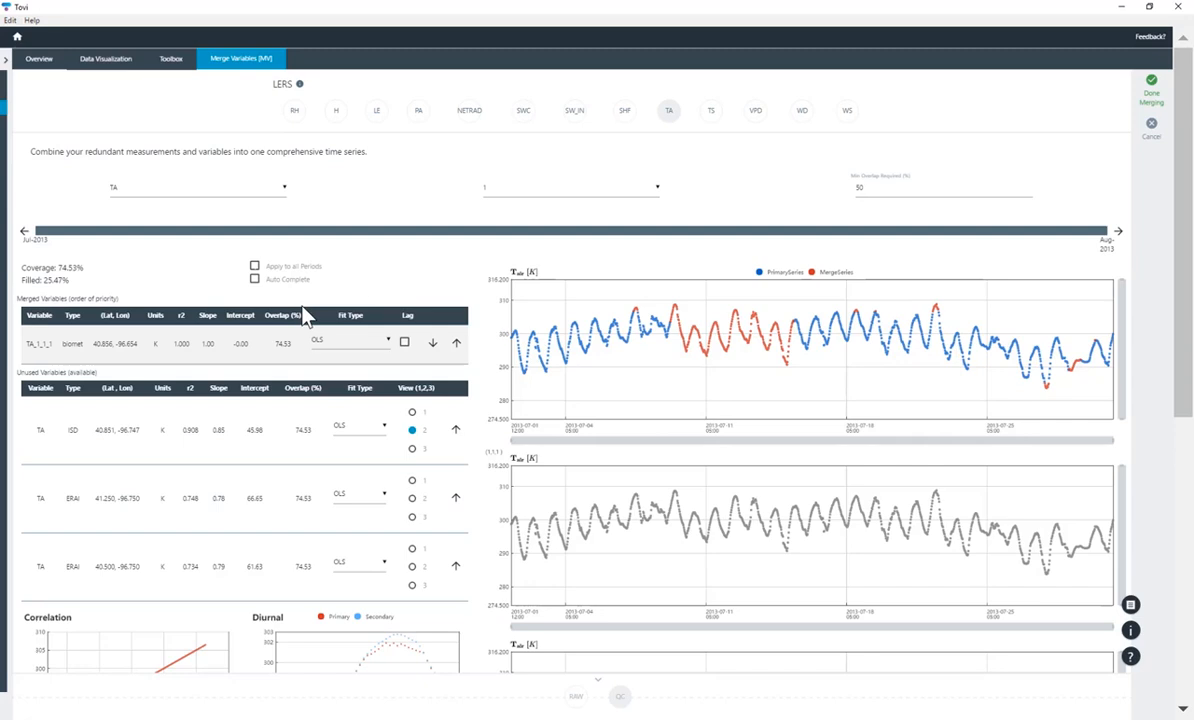
scroll(304, 312, down, 1)
scroll(304, 312, up, 1)
Select VPD and make it the primary variable, revealing its two ERAI candidate series
click(757, 113)
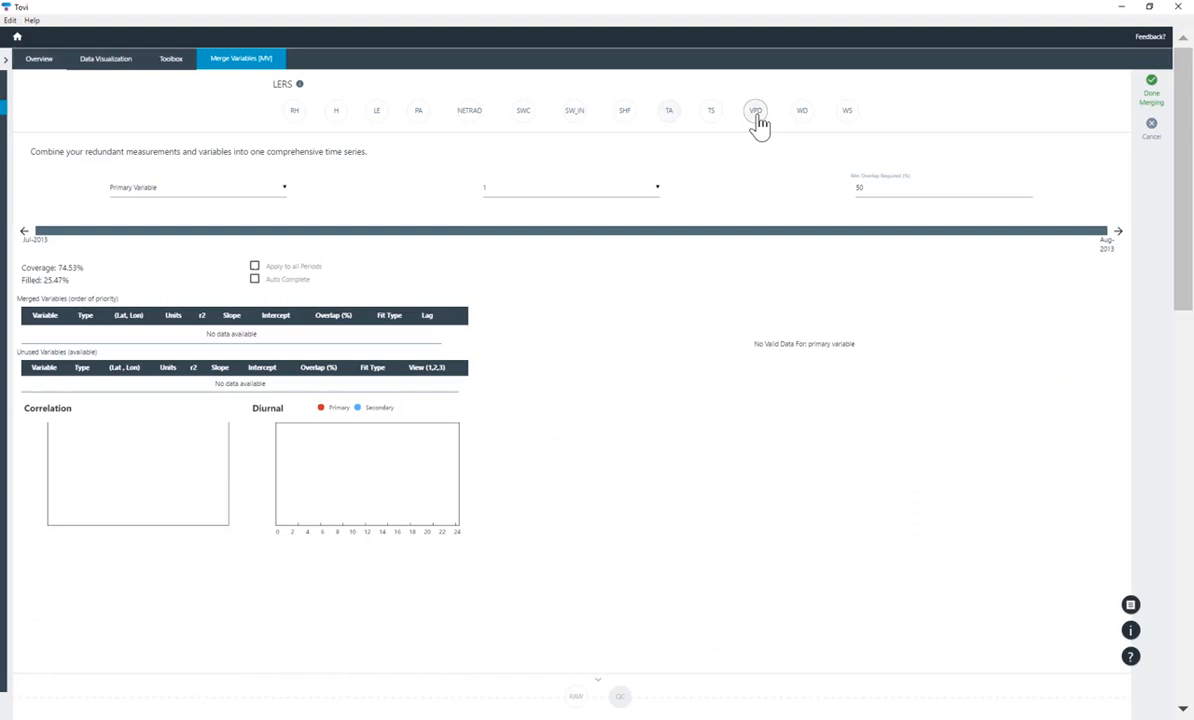
click(285, 192)
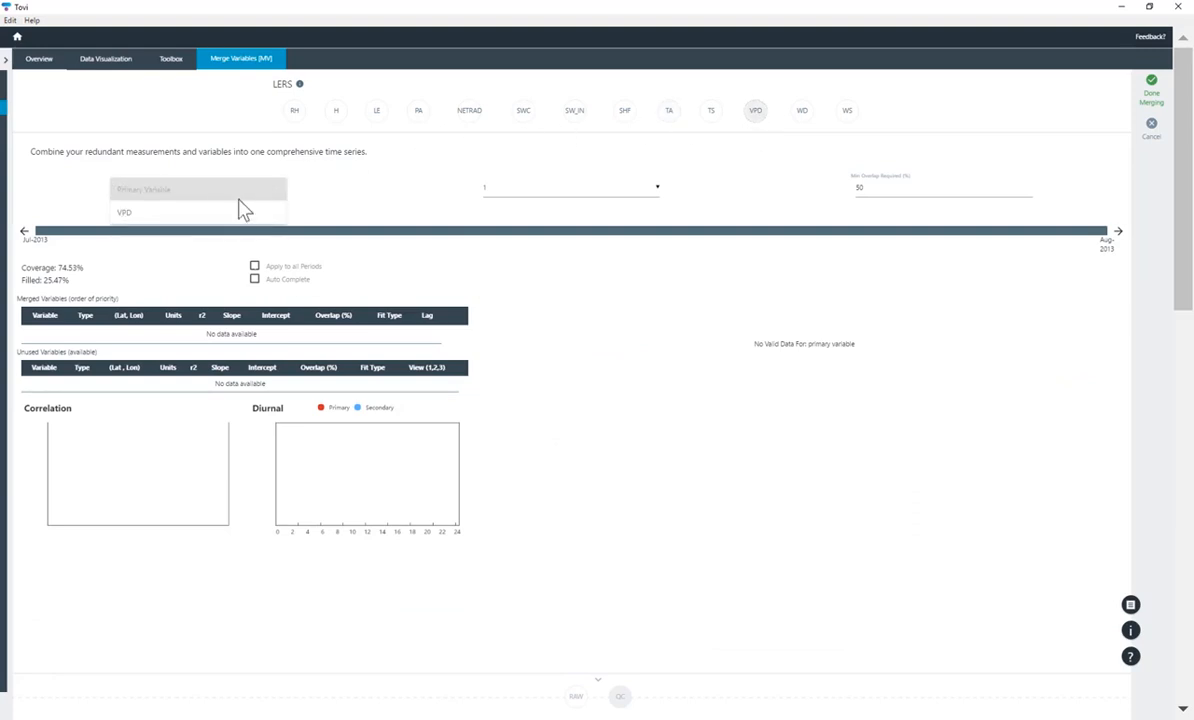
click(156, 222)
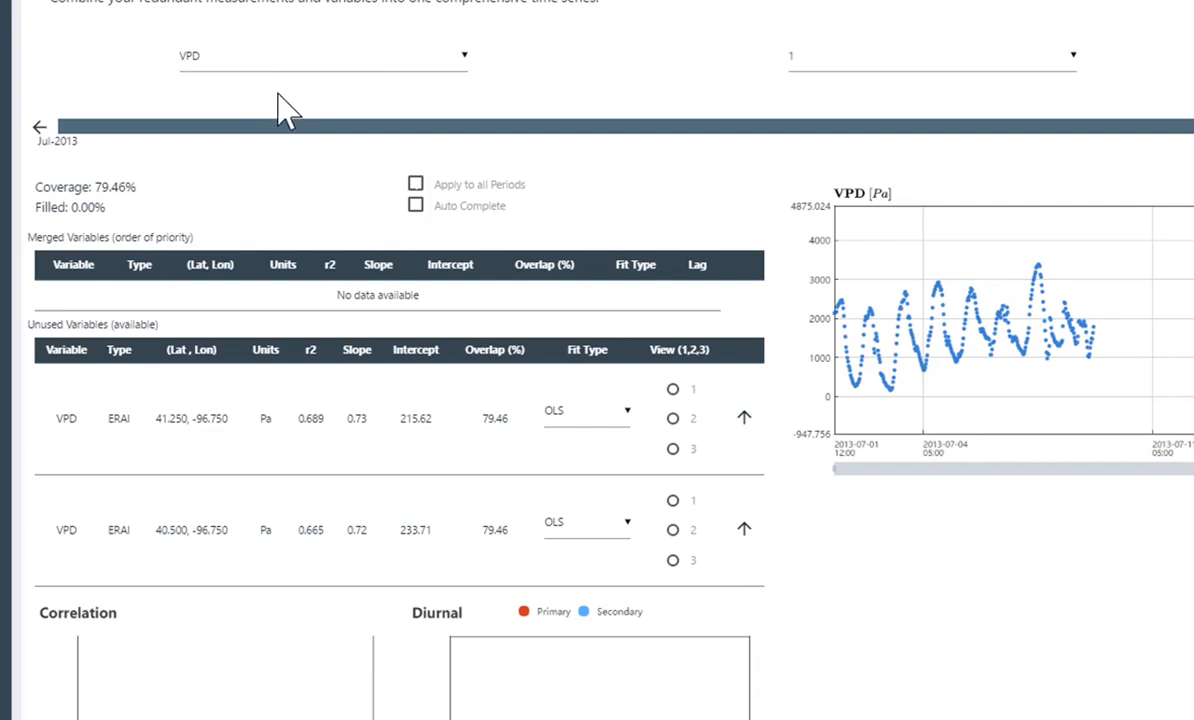
scroll(281, 110, down, 1)
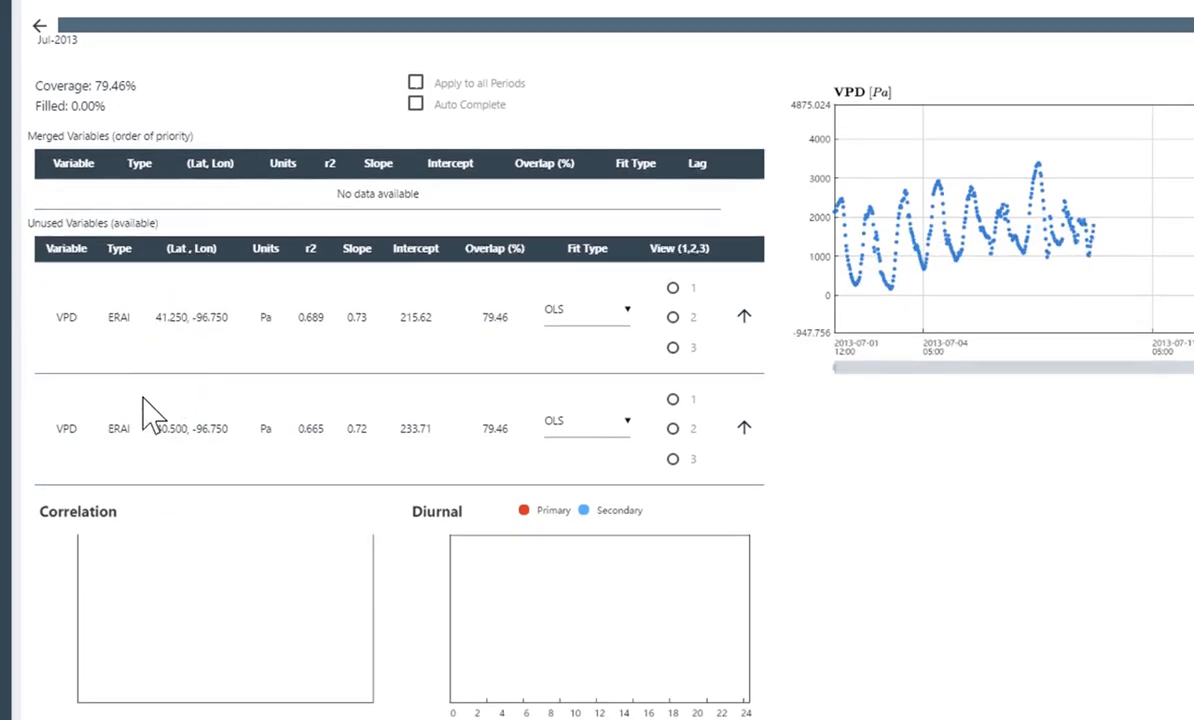
scroll(160, 340, up, 1)
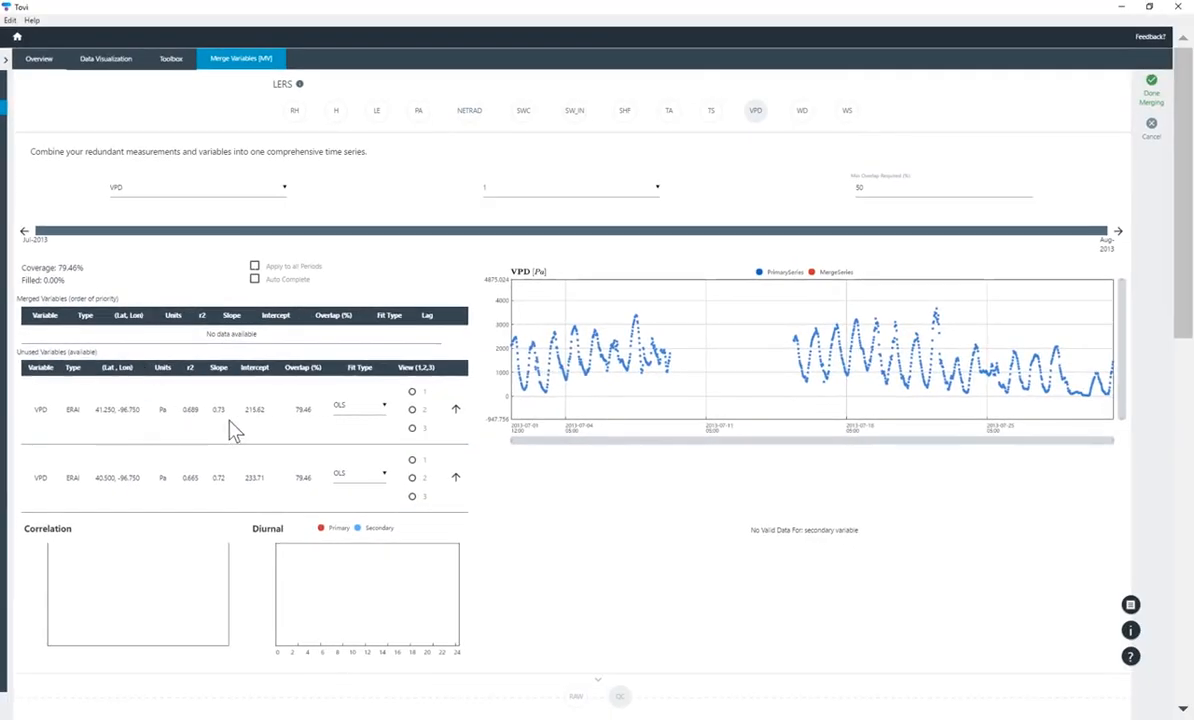
scroll(372, 428, down, 1)
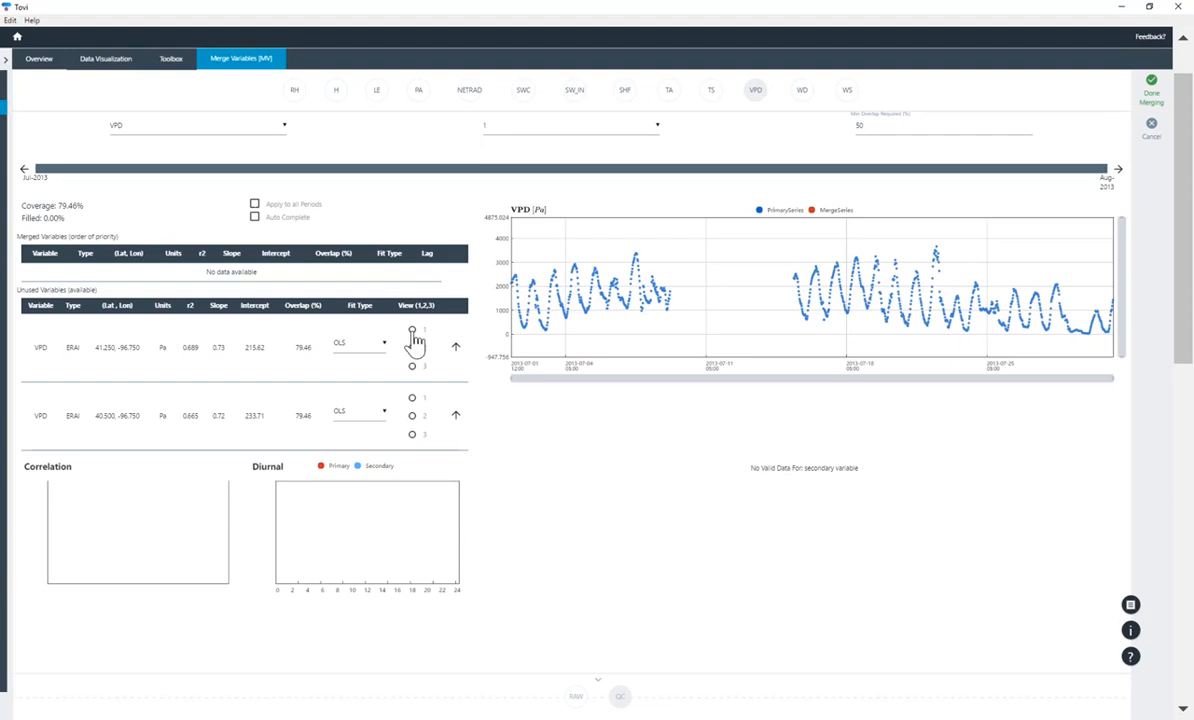
Preview both ERAI VPD series in Views 1 and 2, then merge both (r2 0.689, 0.665) into VPD
click(412, 330)
click(412, 416)
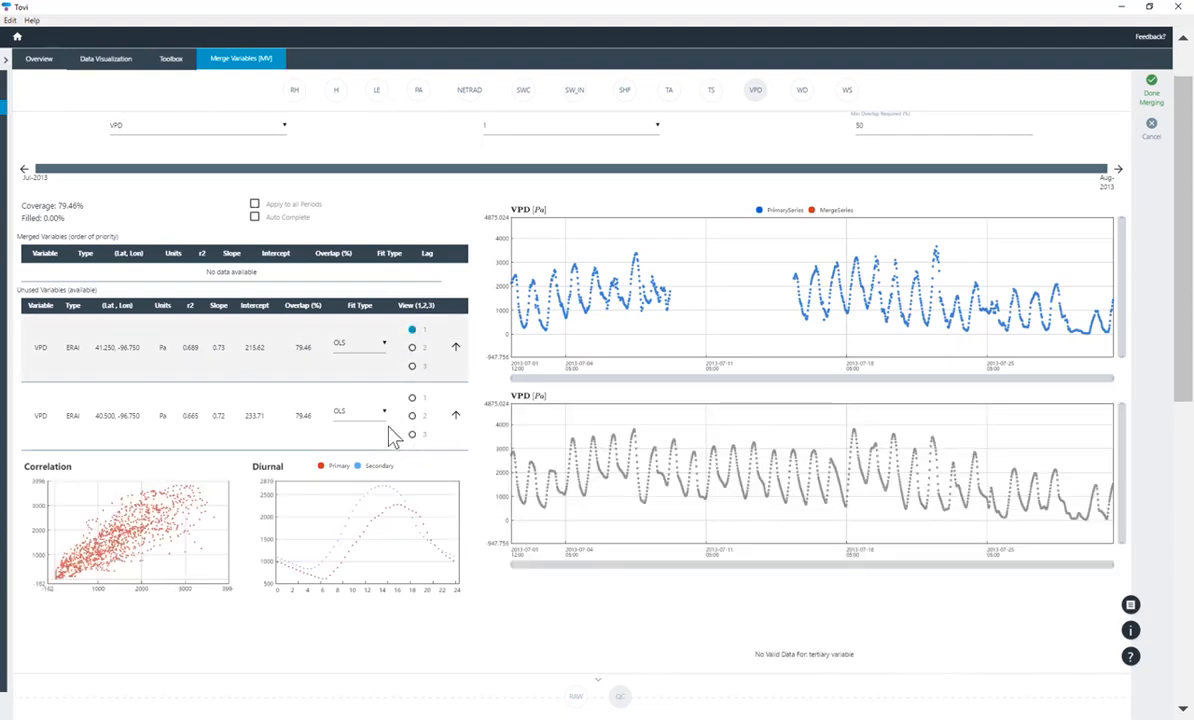
scroll(390, 440, down, 1)
scroll(440, 445, up, 1)
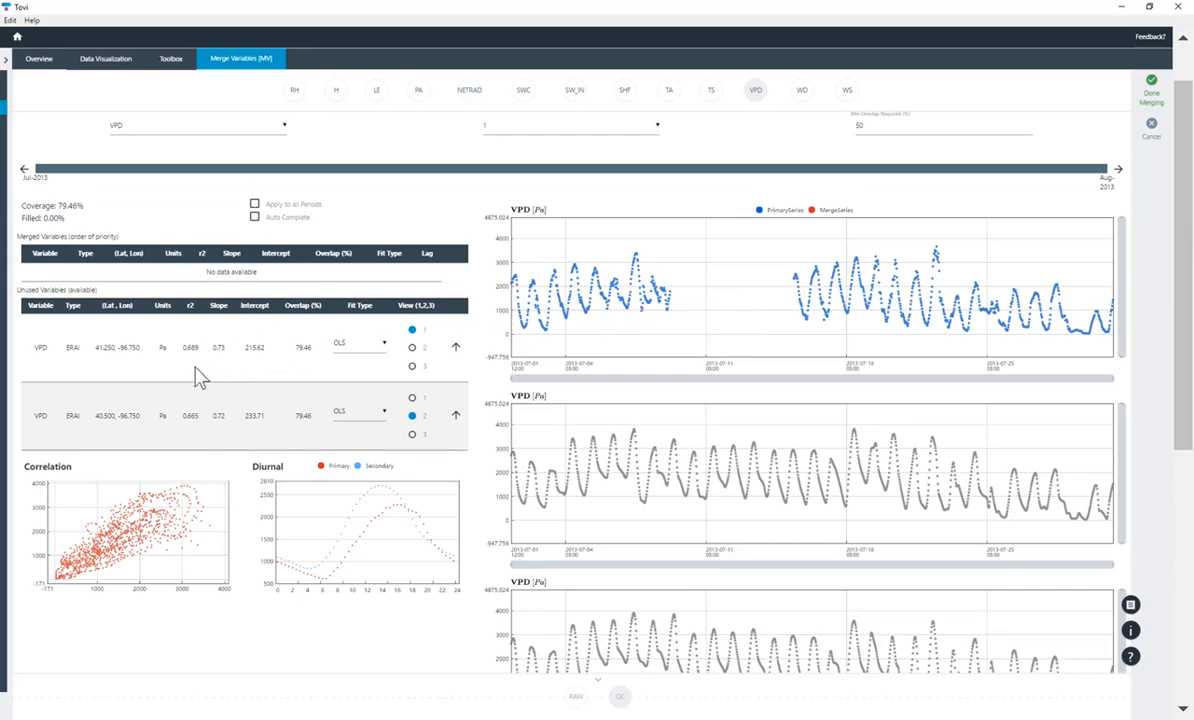
click(195, 368)
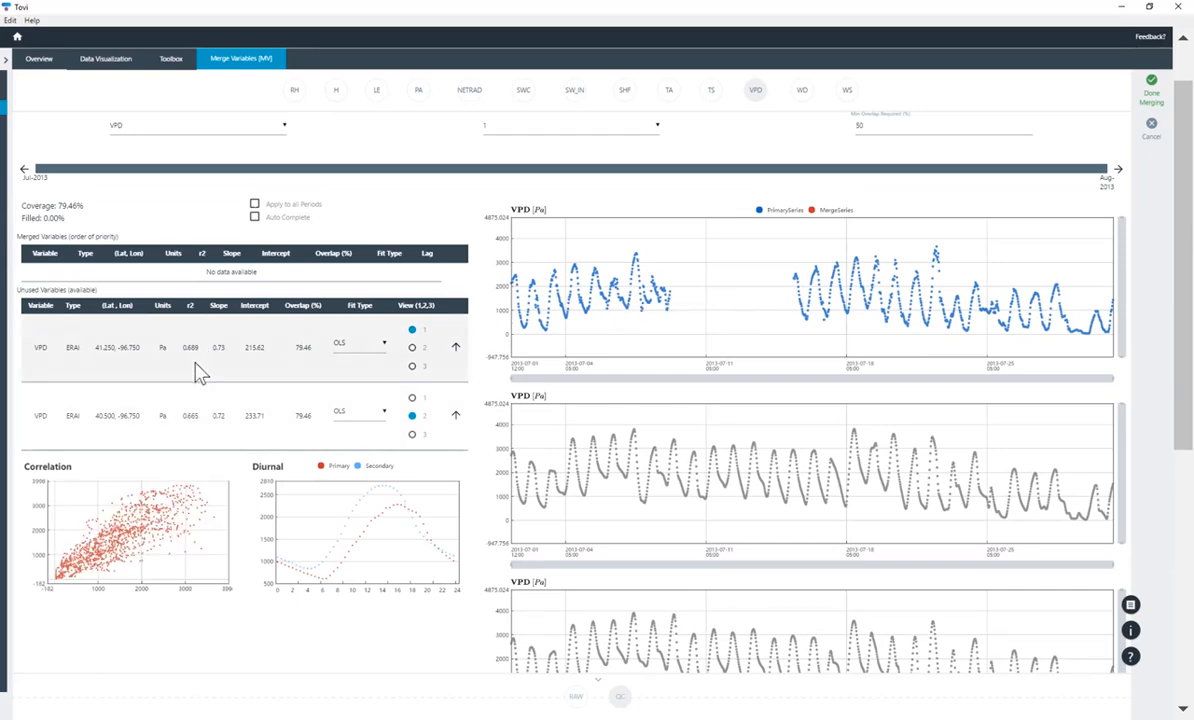
click(456, 349)
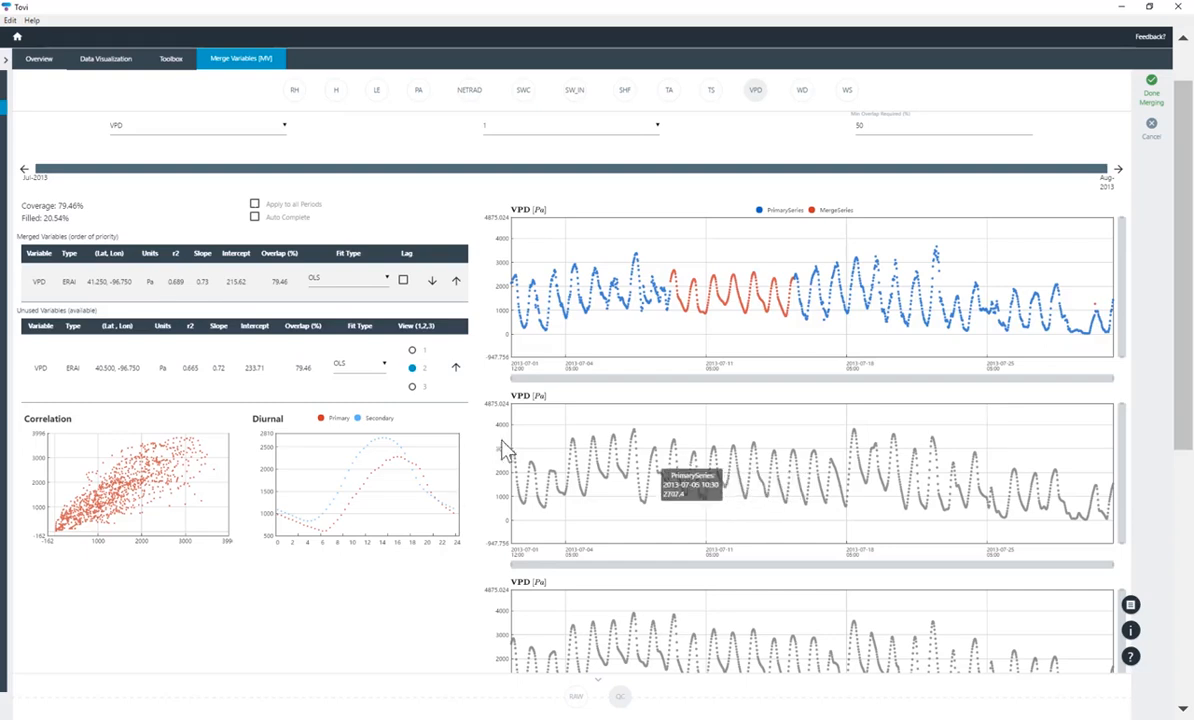
click(456, 368)
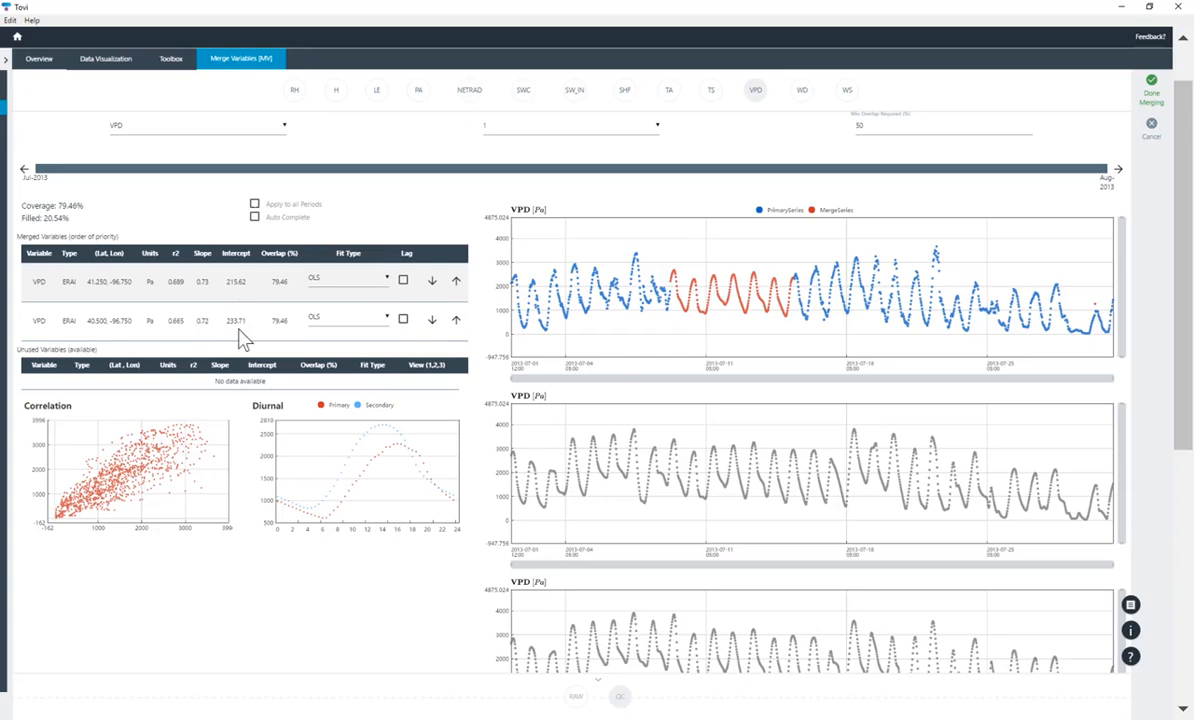
scroll(240, 340, up, 1)
scroll(240, 340, down, 2)
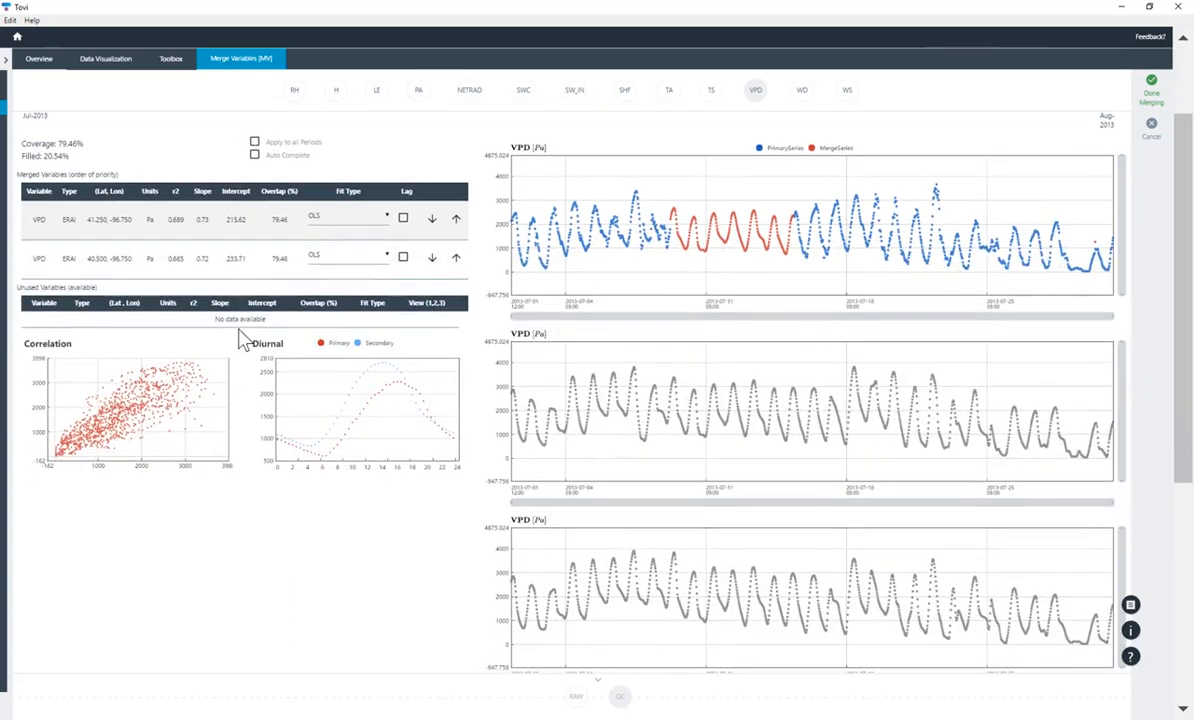
scroll(240, 340, up, 2)
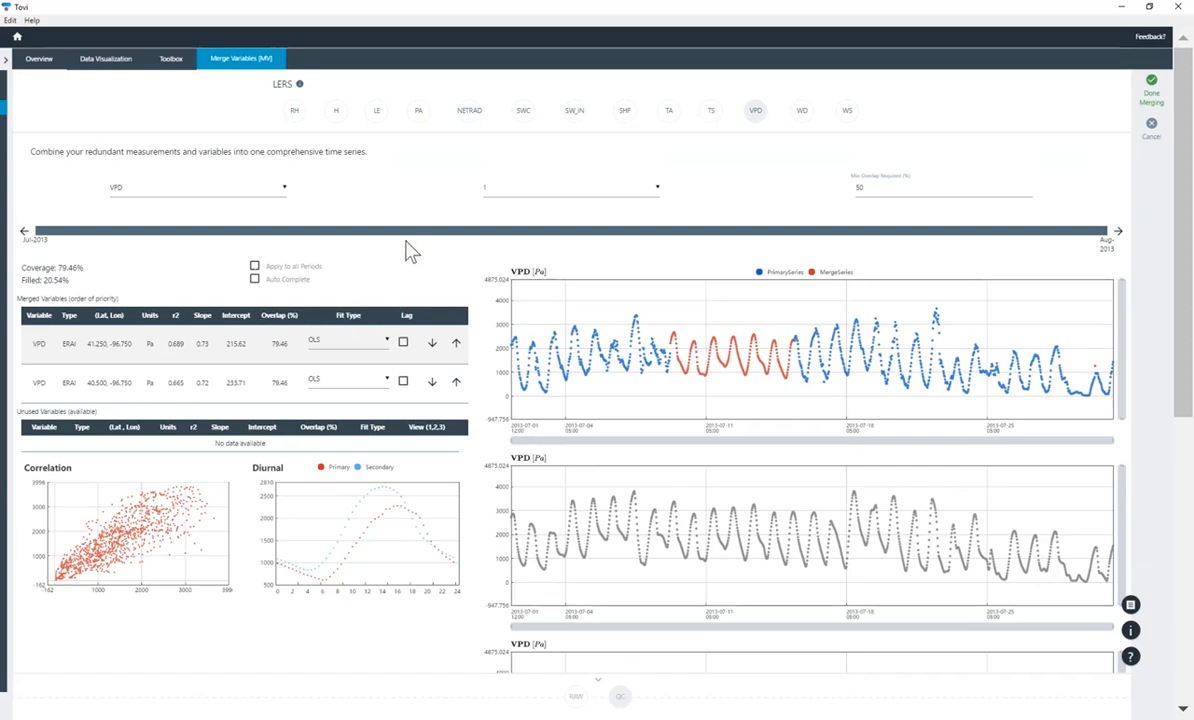
Finish merging and save the result with the name tag 'Merged TA and VPD'
click(1146, 112)
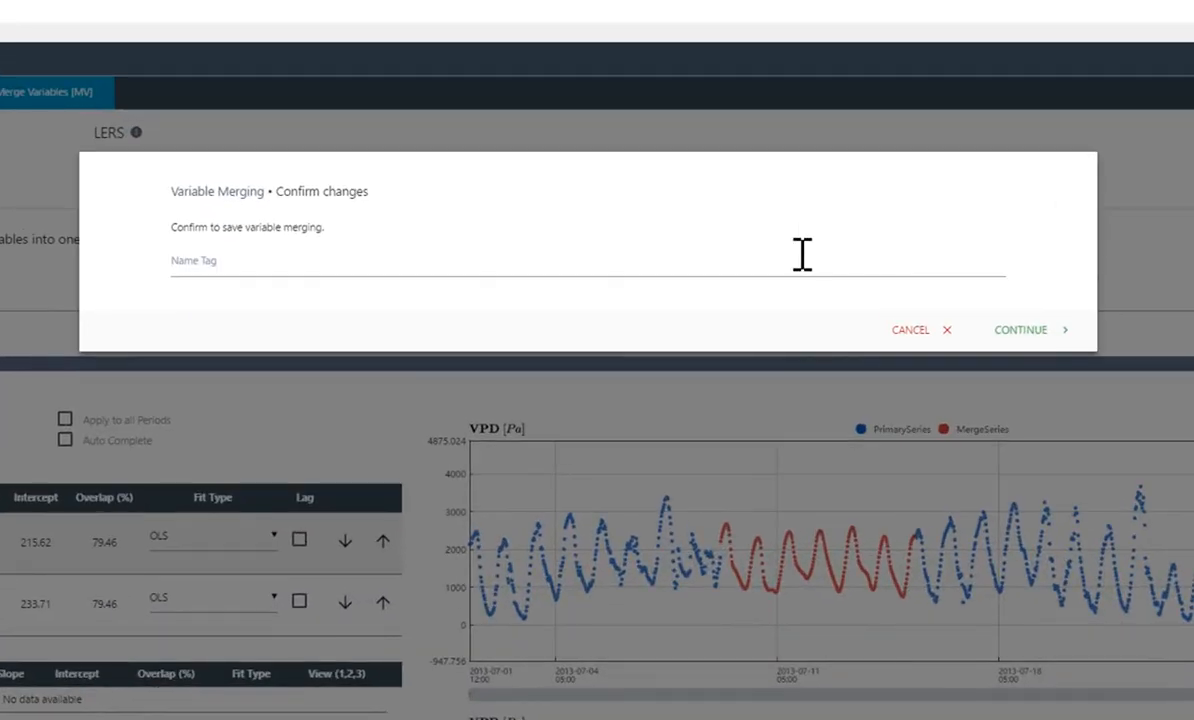
click(800, 253)
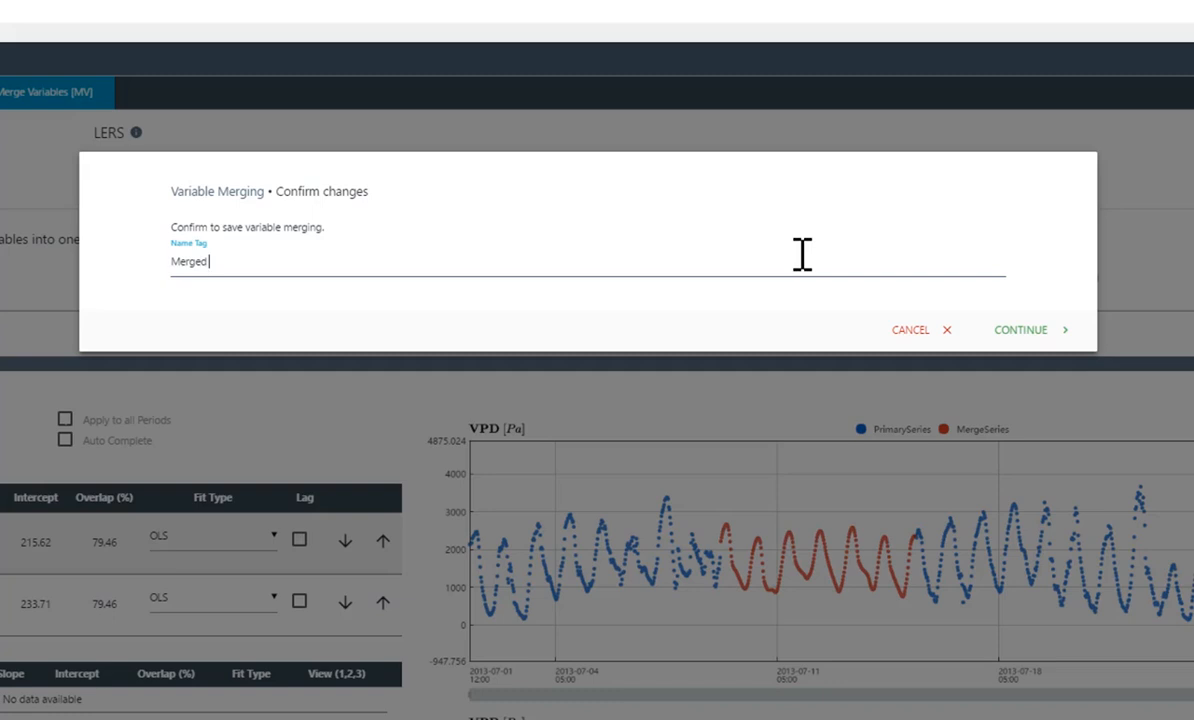
text(nd VPD)
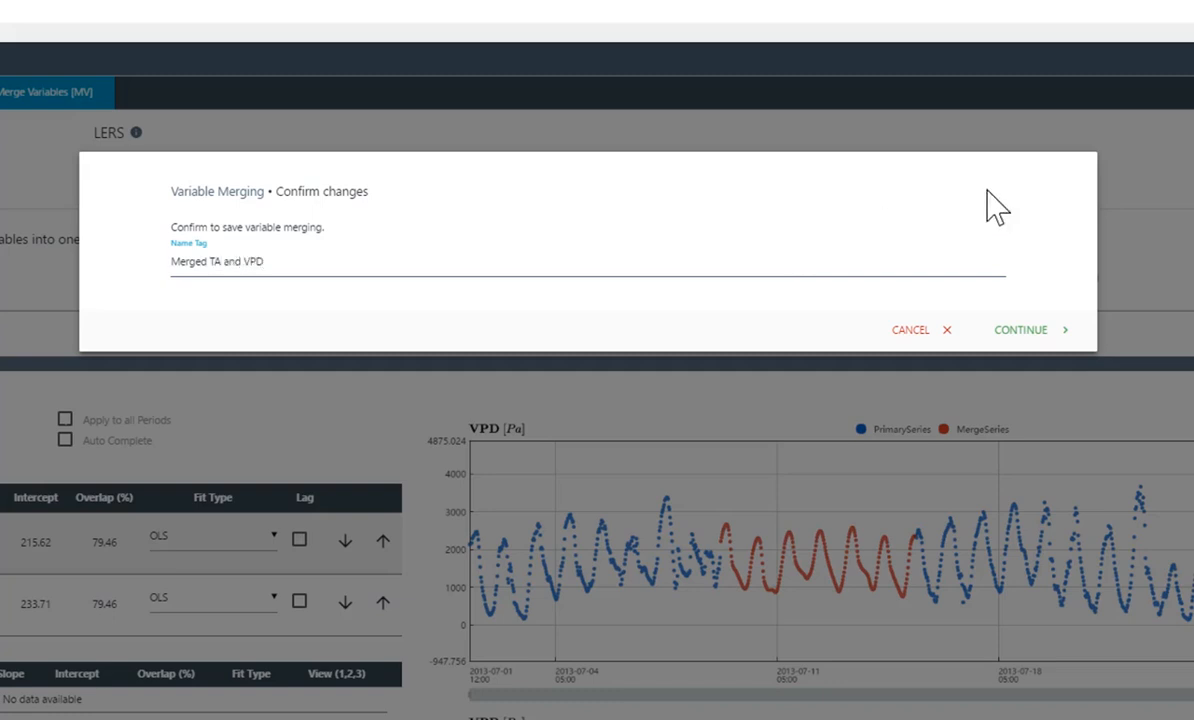
click(1021, 331)
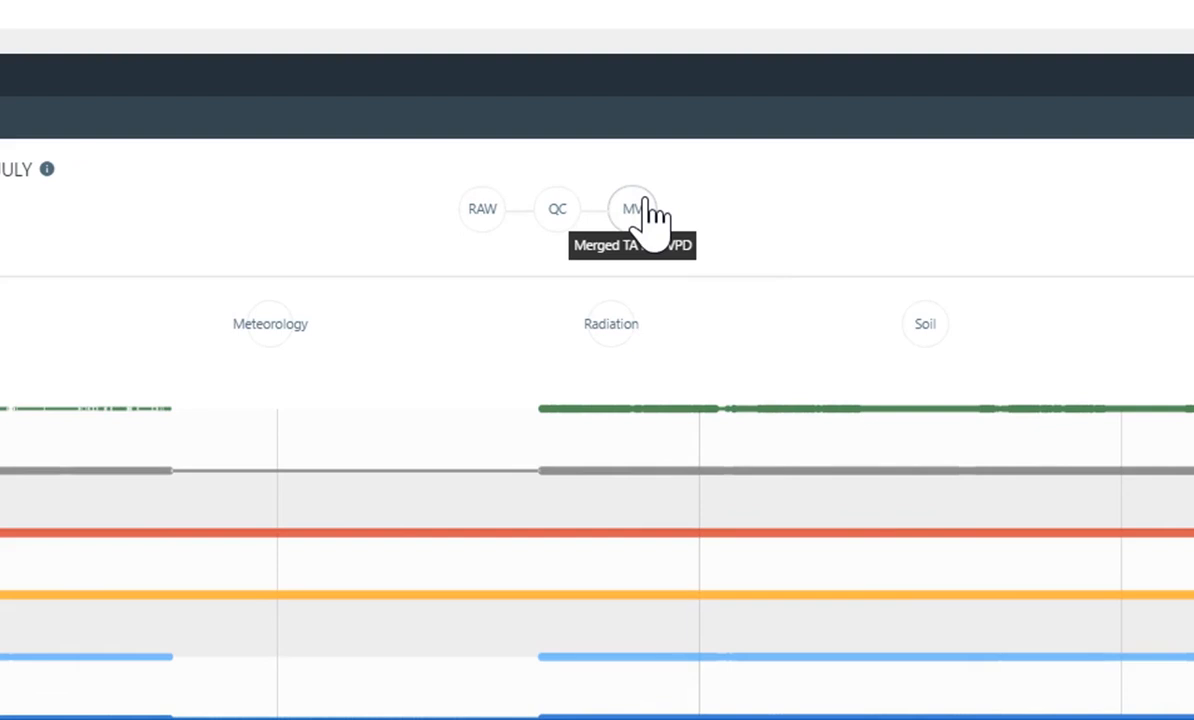
Switch the stage selector to MV to view the merged TA and VPD data
click(645, 212)
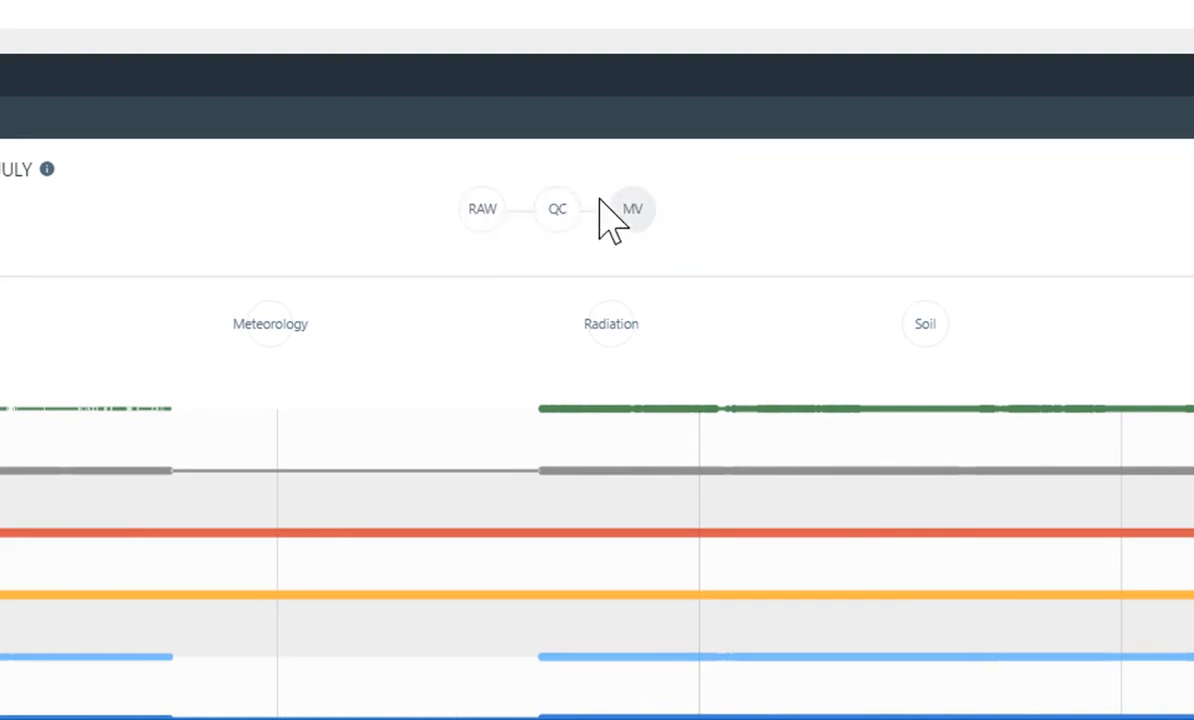